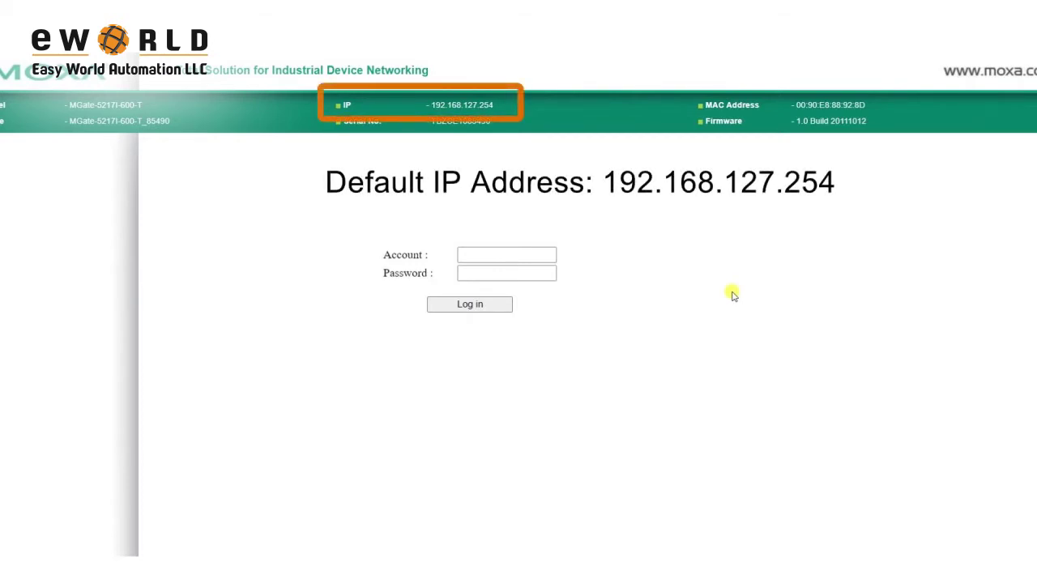
# - Log in to the gateway with the default administrator account and password
pyautogui.click(541, 256)
pyautogui.write('a')
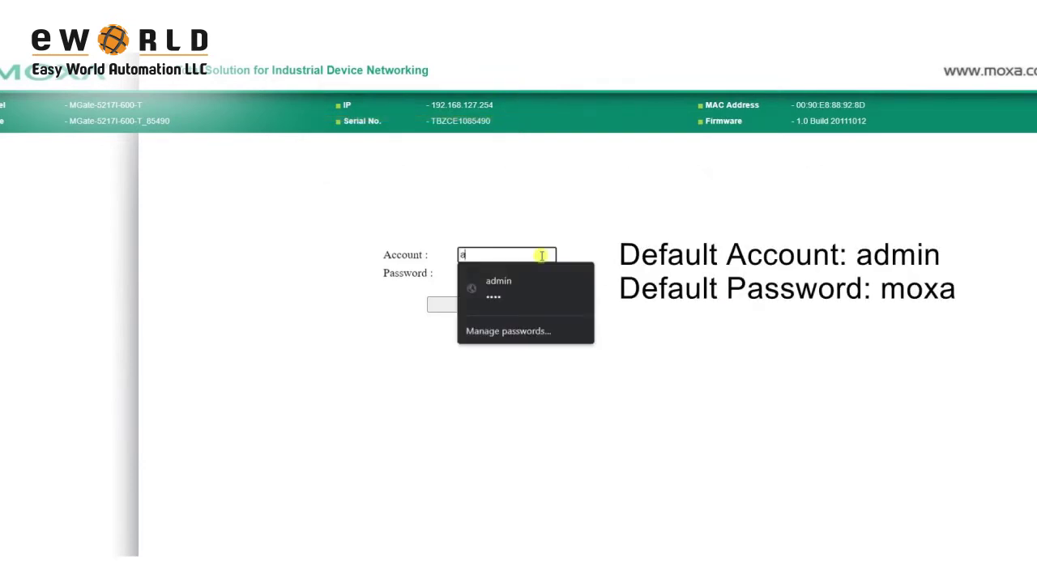
pyautogui.press('Tab')
pyautogui.write('moxa')
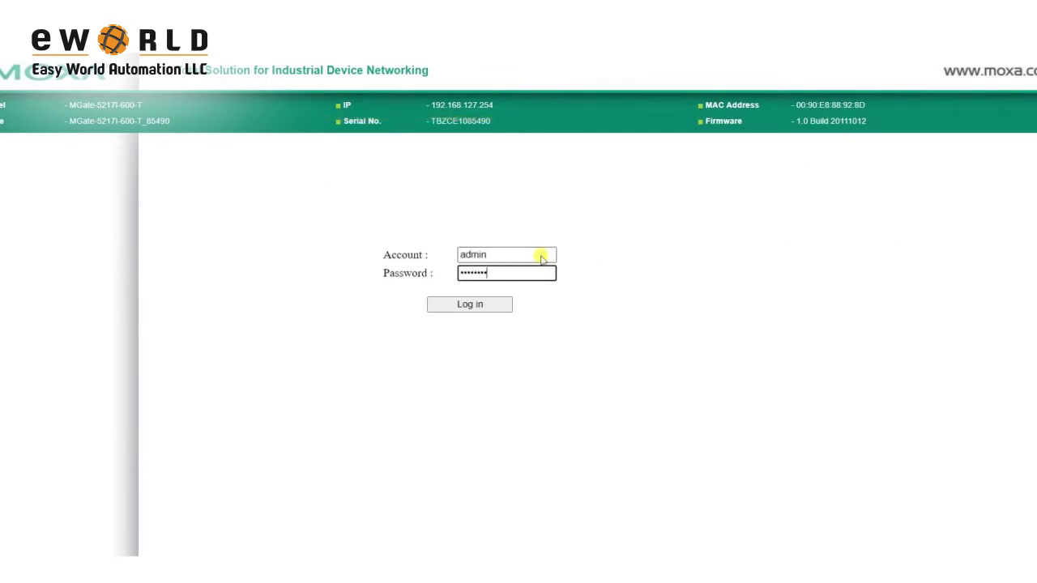
pyautogui.press('Return')
# - Fill in the old, new and retyped account password and confirm the dialog
pyautogui.click(544, 261)
pyautogui.click(716, 268)
pyautogui.write('moxa')
pyautogui.press('Tab')
pyautogui.write('moxa')
pyautogui.press('Tab')
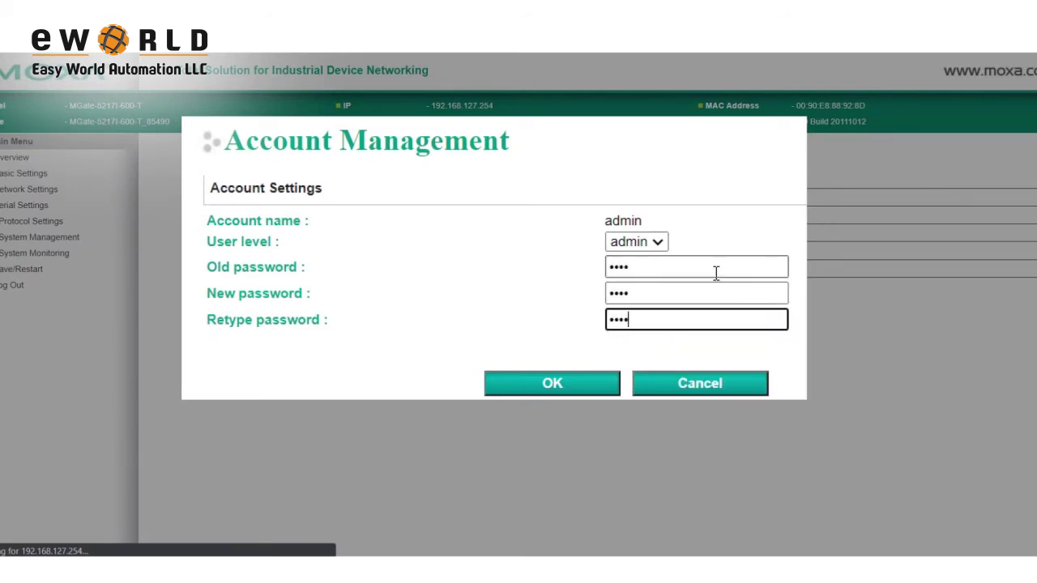
pyautogui.click(580, 385)
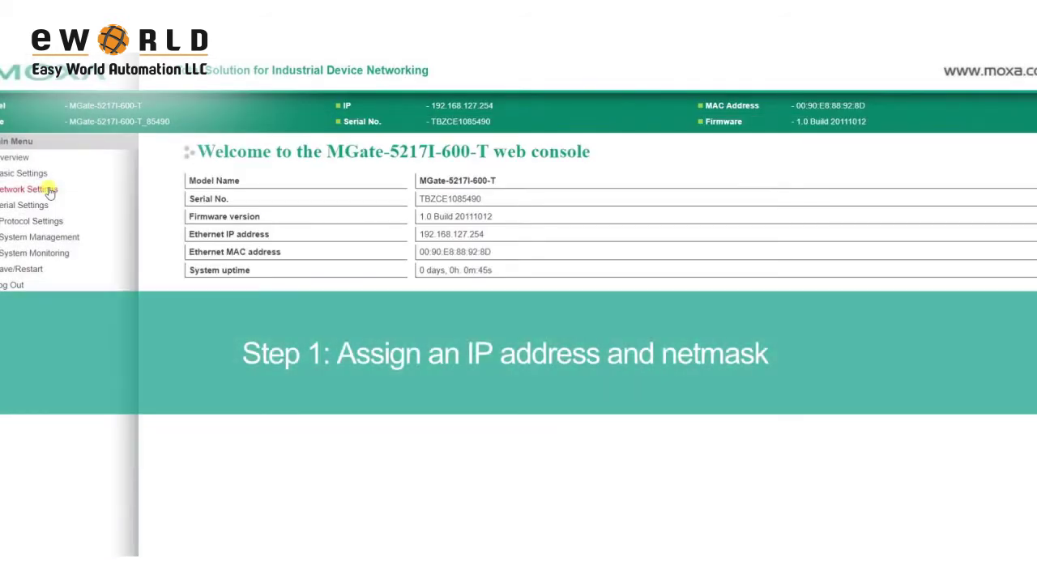
# - Submit Network Settings with IP 192.168.127.254 and netmask 255.255.255.0, then move to Serial Settings
pyautogui.click(49, 191)
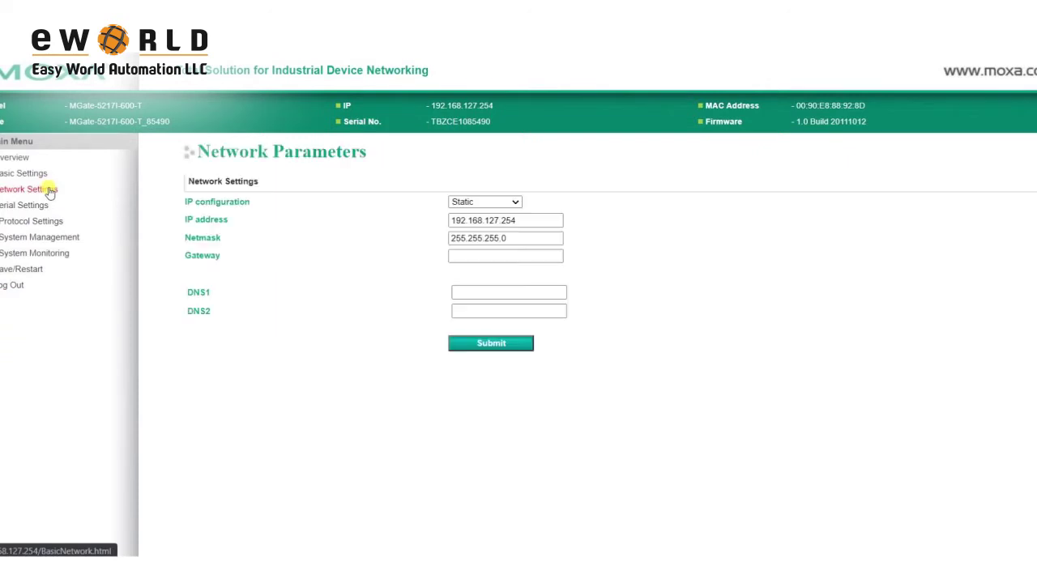
pyautogui.click(530, 221)
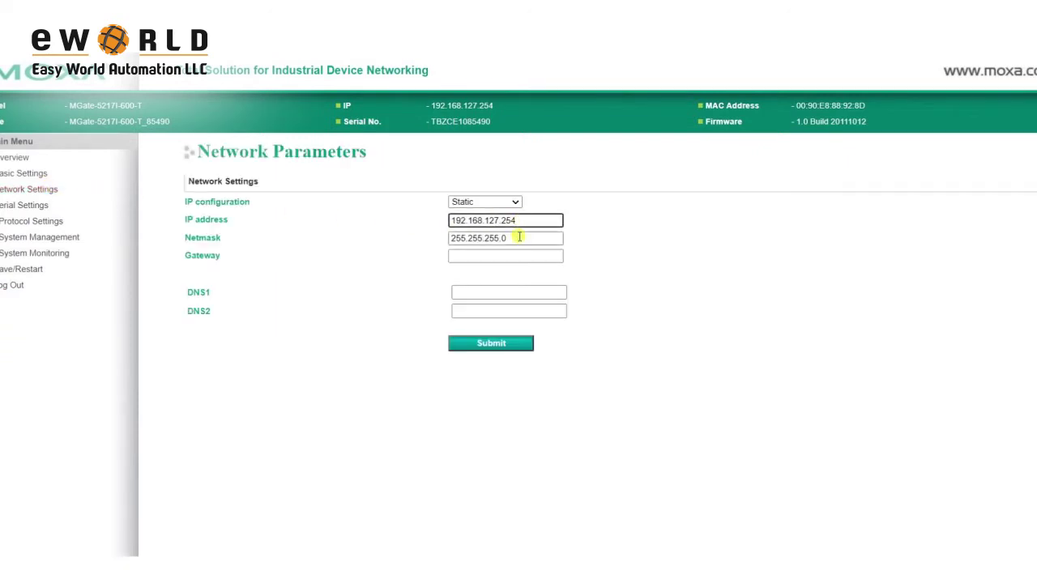
pyautogui.click(519, 238)
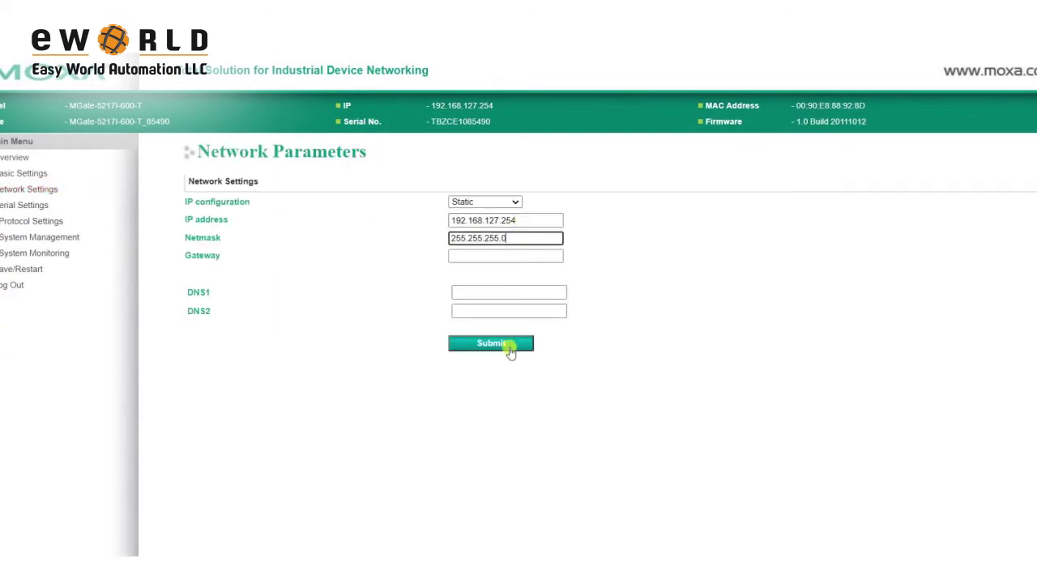
pyautogui.click(509, 347)
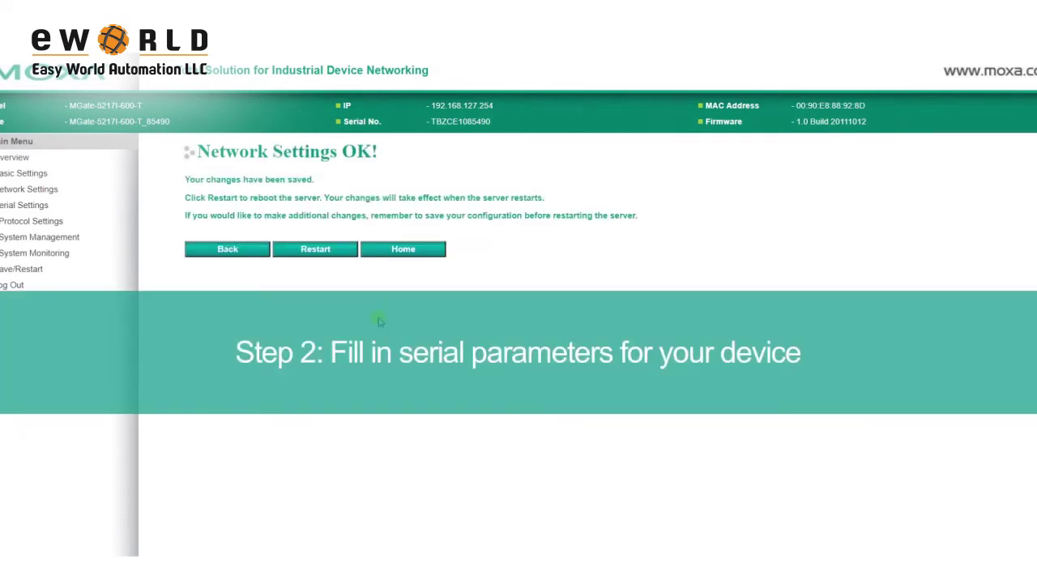
pyautogui.click(16, 208)
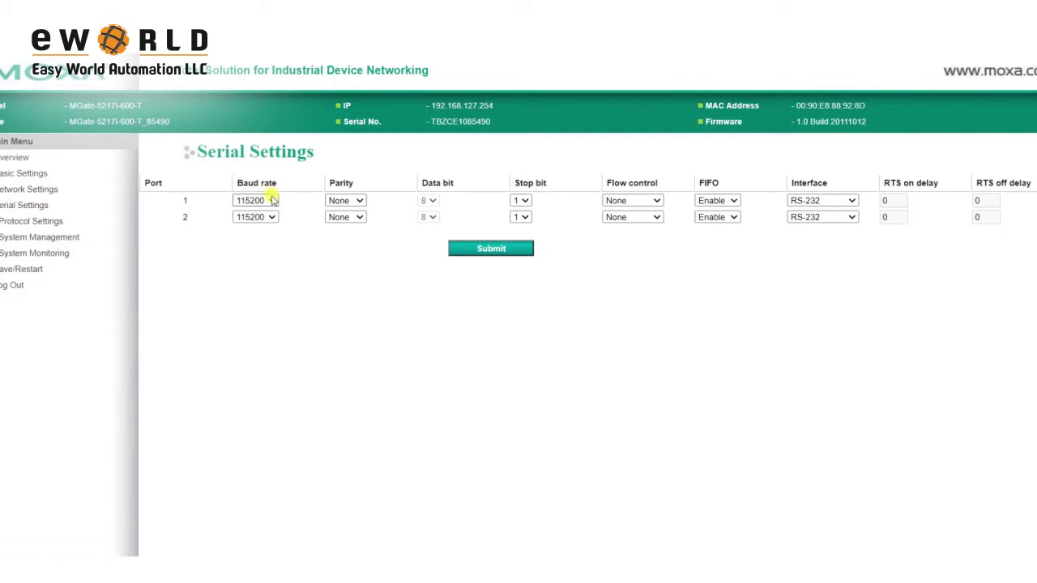
# - Give port 1 a 19200 baud rate, Even parity and the RS-485 2-wire interface, and submit
pyautogui.click(270, 200)
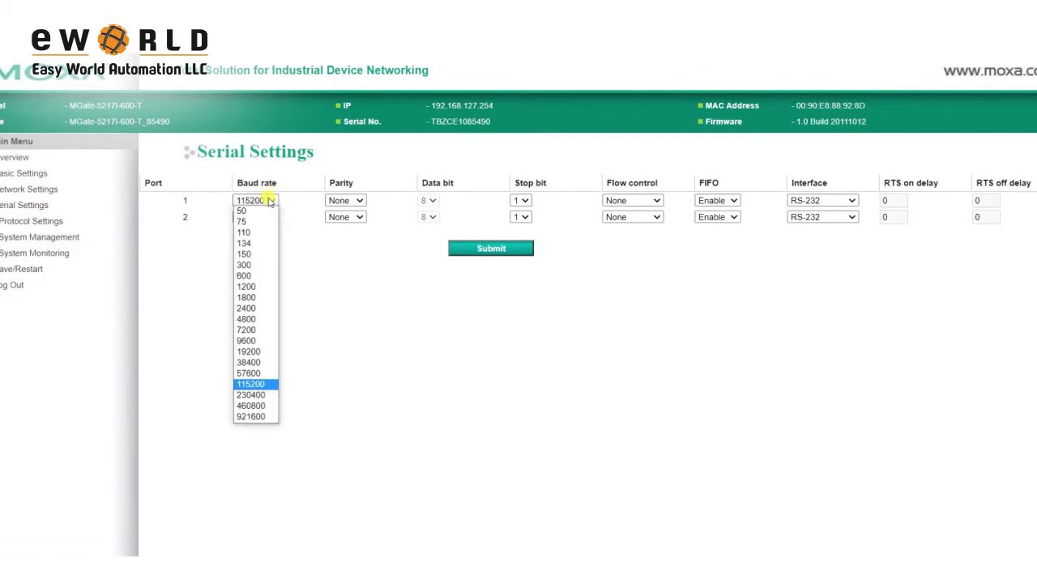
pyautogui.click(257, 353)
pyautogui.click(346, 201)
pyautogui.click(346, 232)
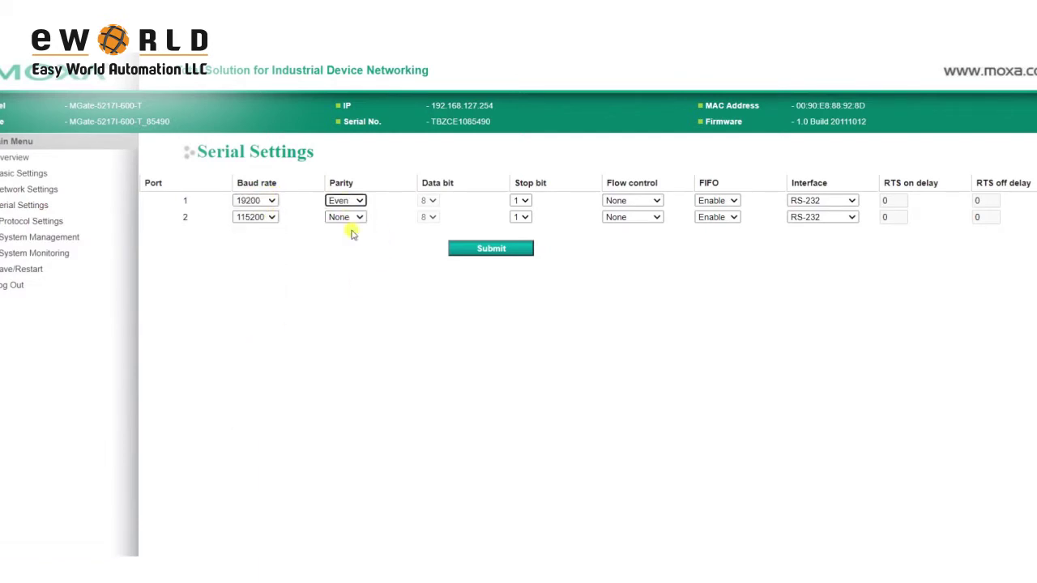
pyautogui.click(815, 202)
pyautogui.click(818, 233)
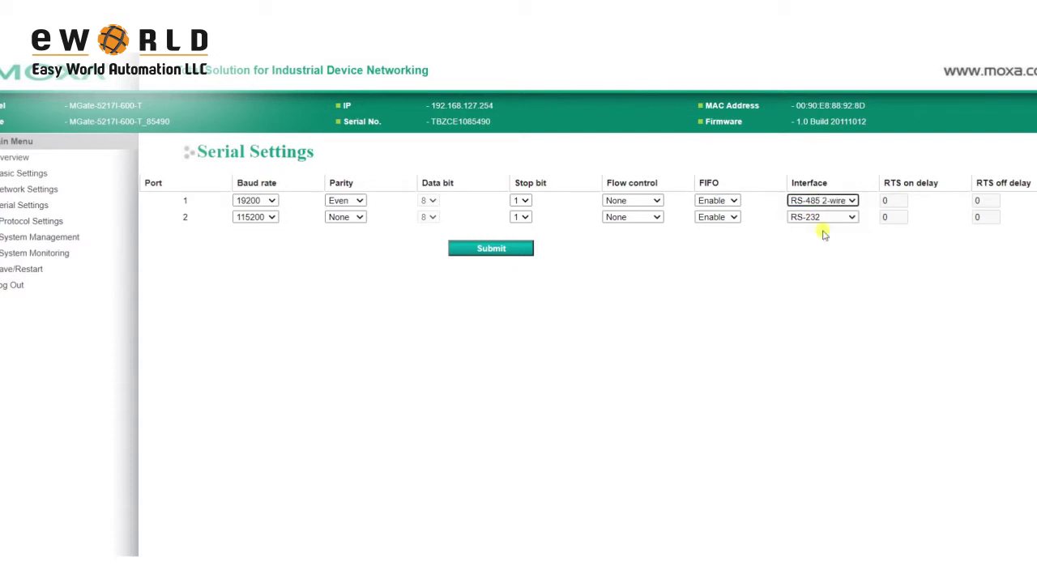
pyautogui.click(516, 252)
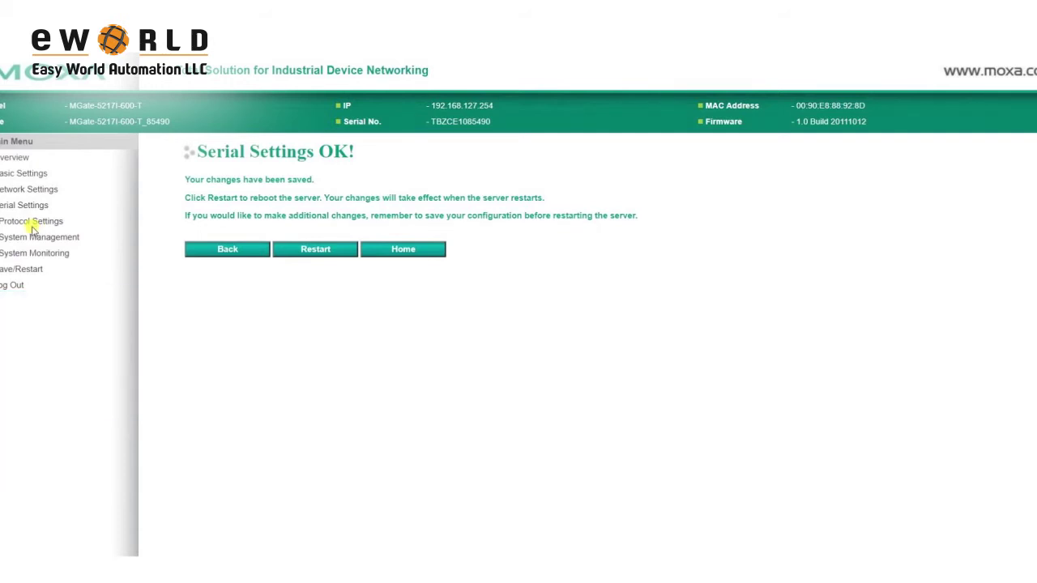
pyautogui.click(31, 225)
# - Submit a Protocol Conversion with BACnet/IP server and Modbus RTU/ASCII Slave as Role2
pyautogui.click(37, 238)
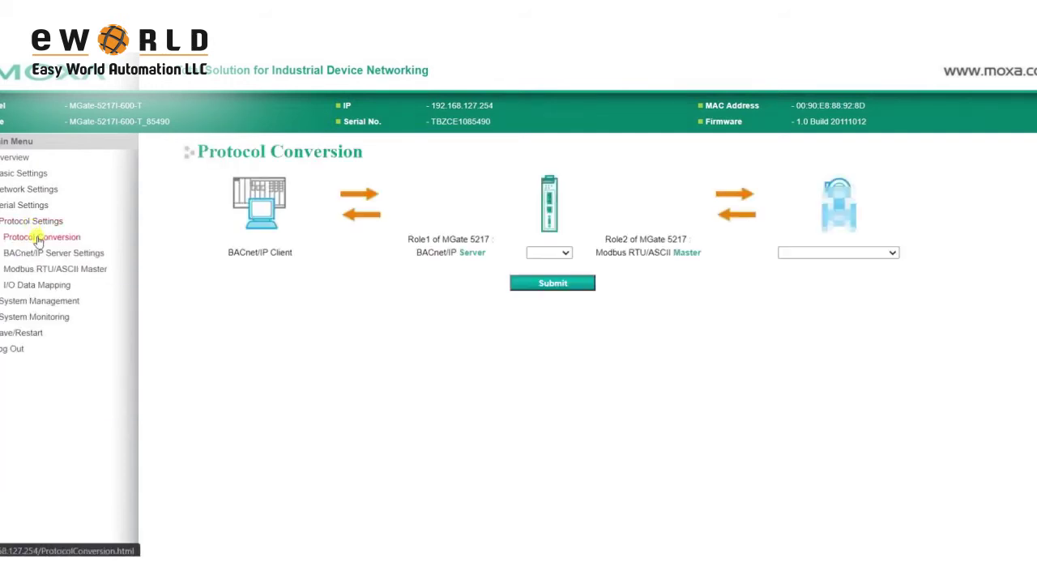
pyautogui.click(885, 255)
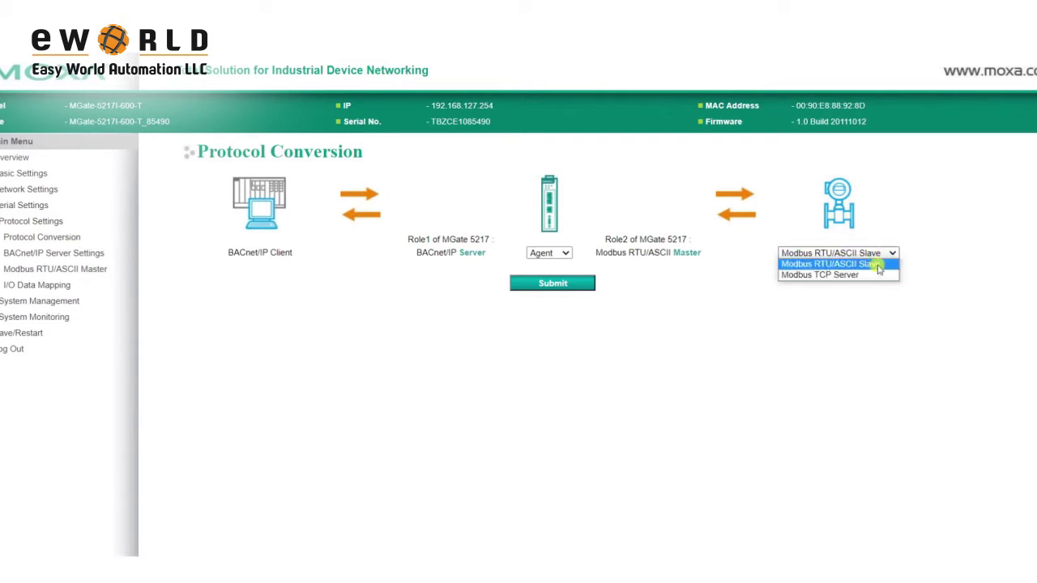
pyautogui.click(879, 270)
pyautogui.click(569, 283)
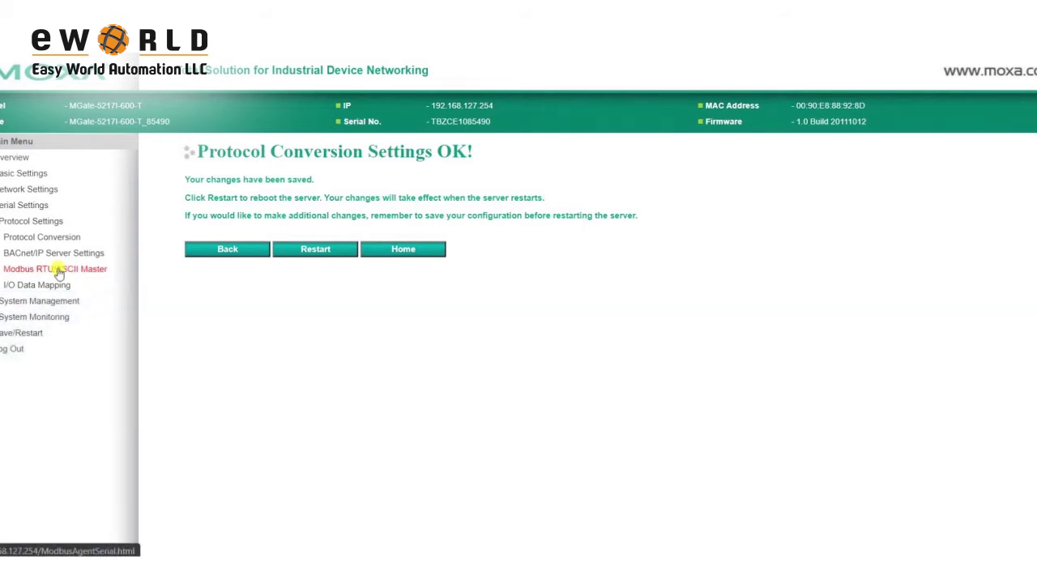
pyautogui.click(58, 272)
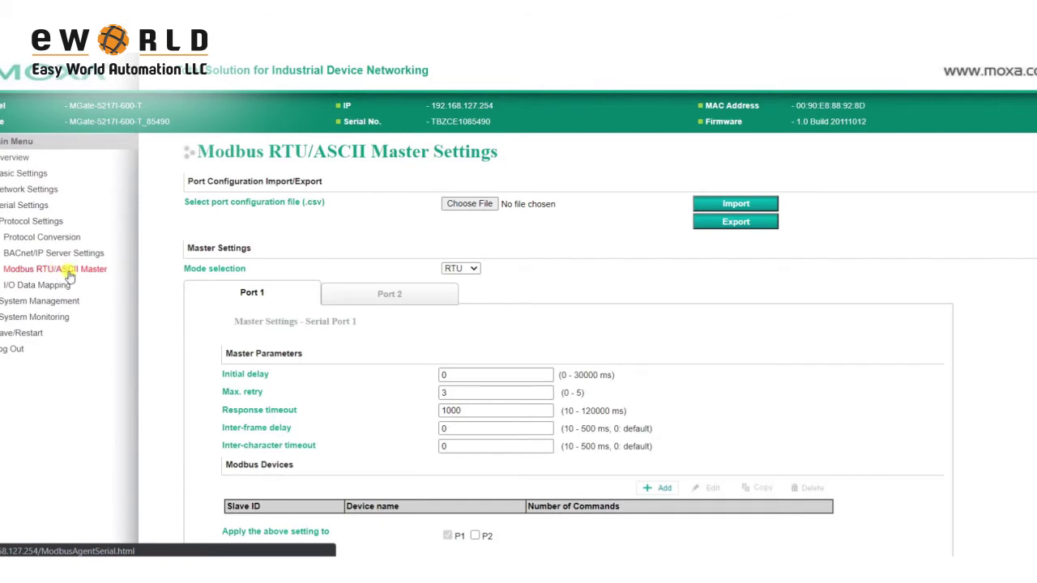
# - Keep RTU master mode on port 1 and add slave ID 1 named Power_Meter
pyautogui.scroll(-1, 376, 316)
pyautogui.click(460, 201)
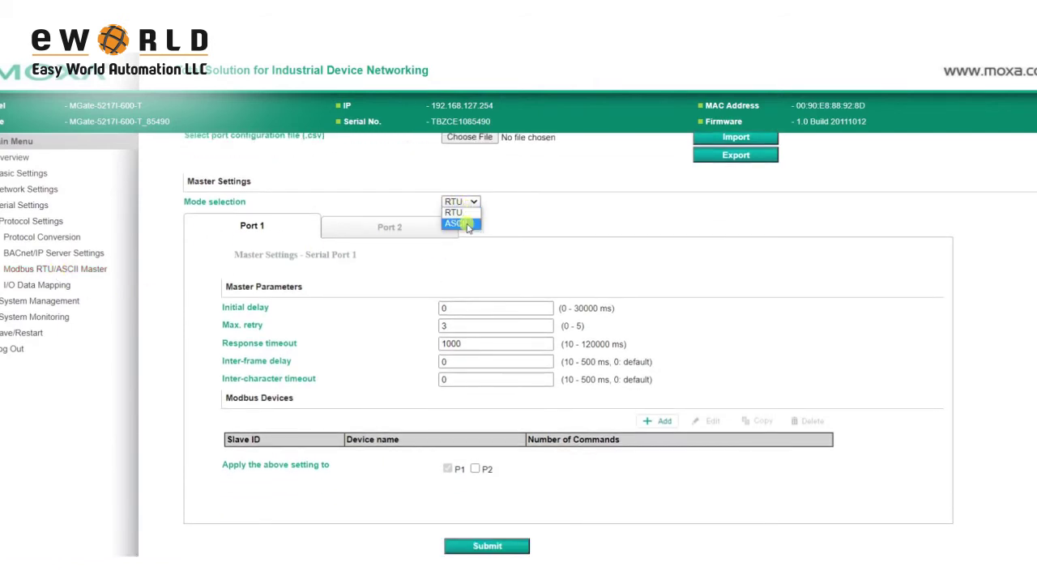
pyautogui.click(499, 201)
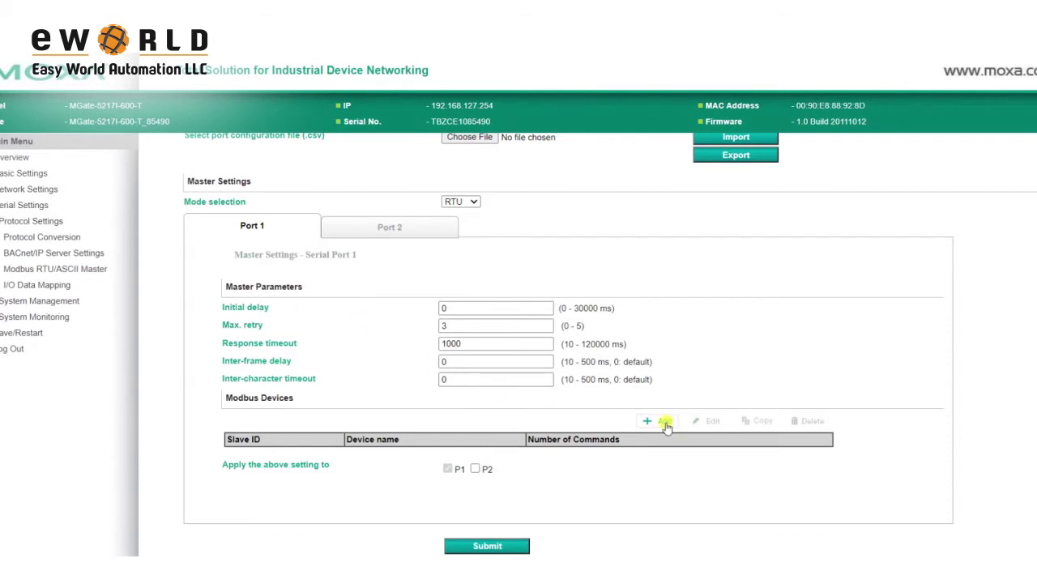
pyautogui.click(664, 423)
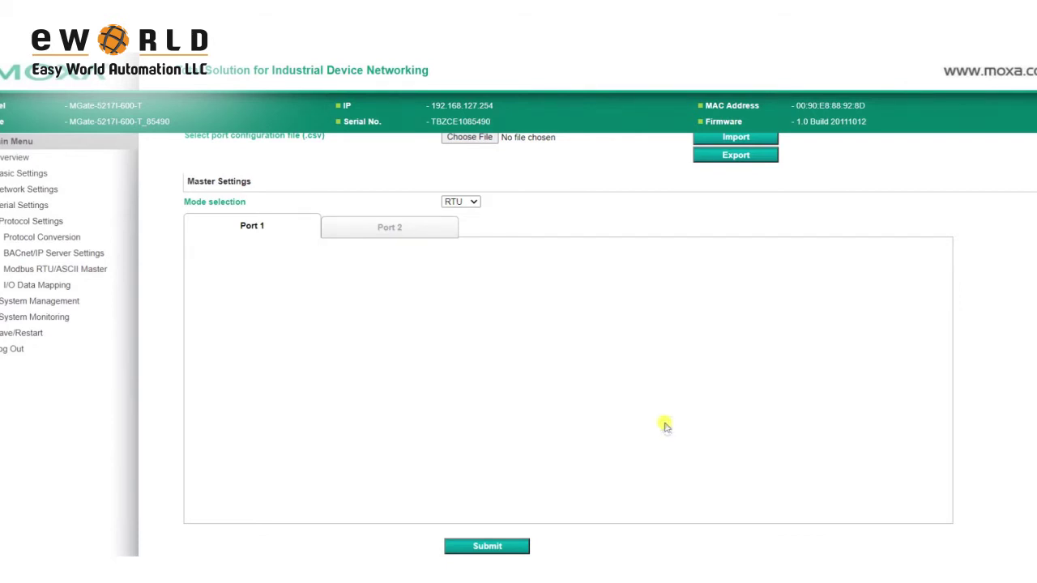
pyautogui.moveTo(519, 392); pyautogui.dragTo(435, 393)
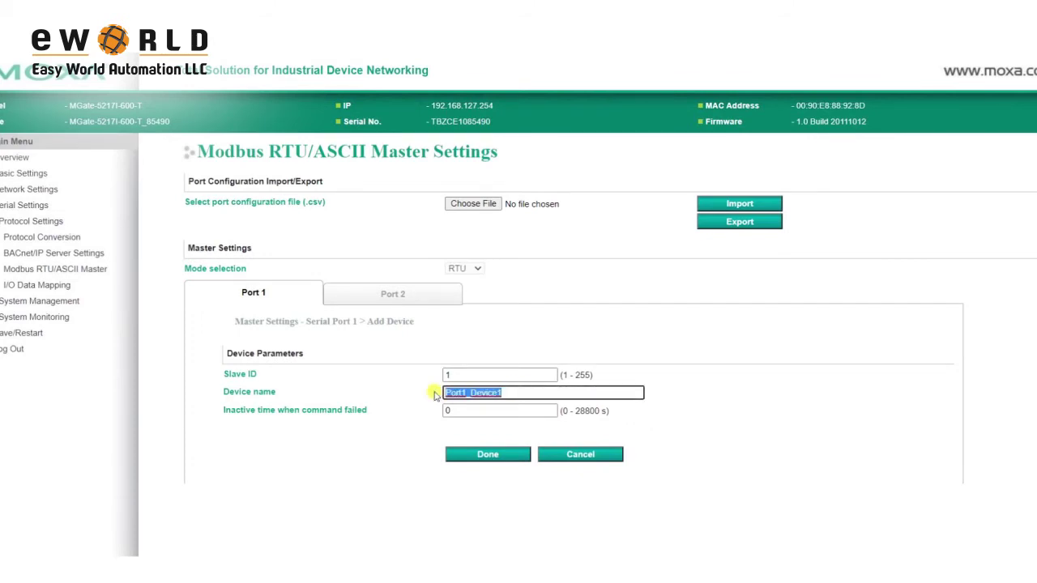
pyautogui.write('Power_Meter')
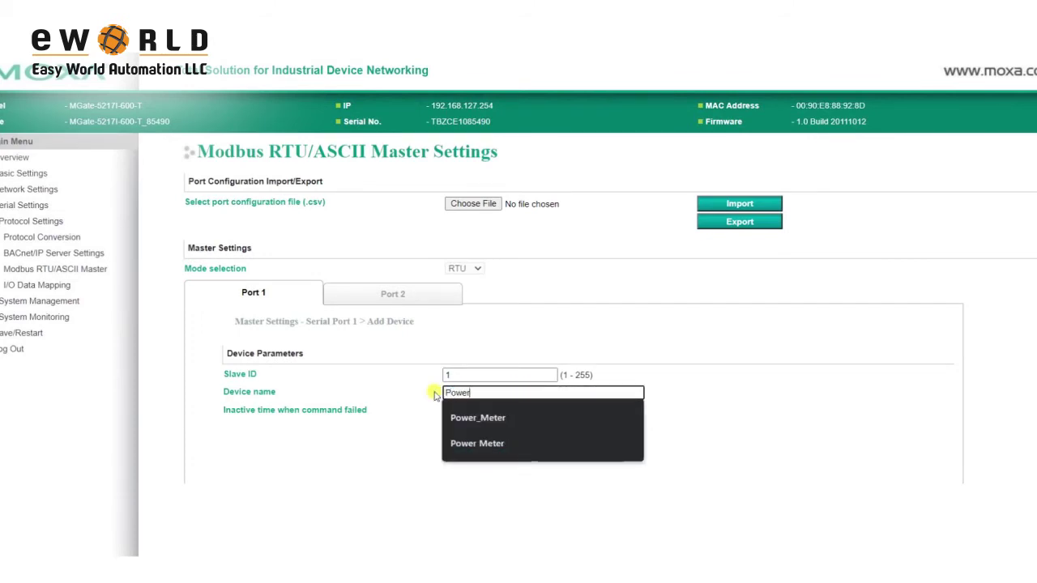
pyautogui.click(477, 453)
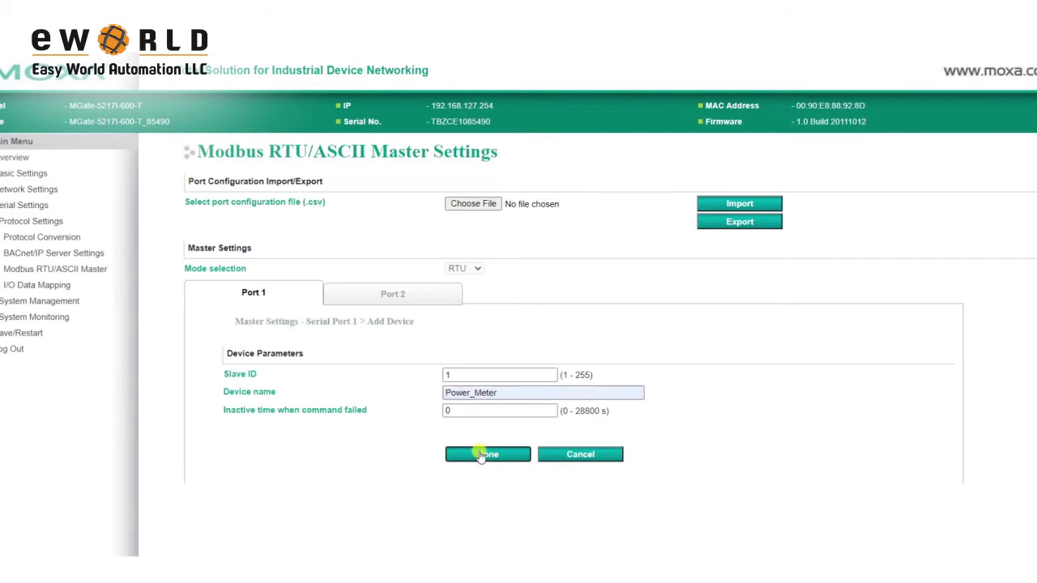
pyautogui.scroll(-1, 479, 469)
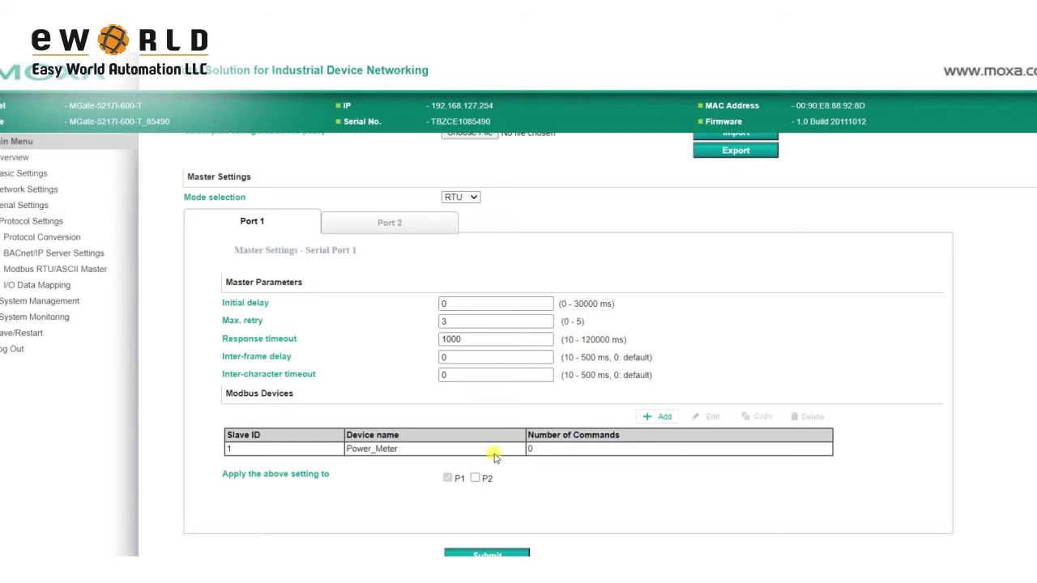
# - Add a Voltage command to Power_Meter with float32 format and starting address 3027
pyautogui.click(497, 453)
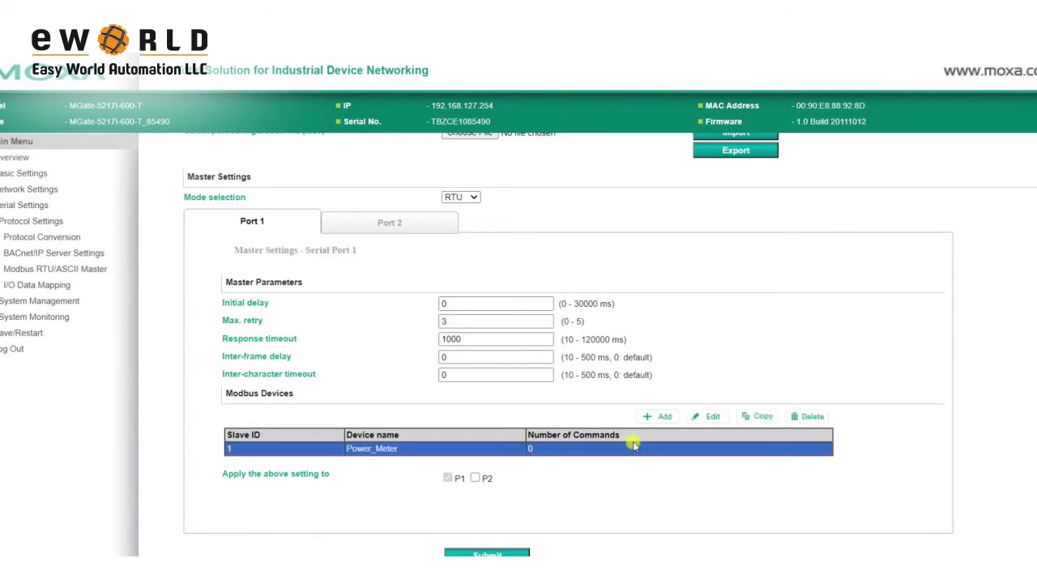
pyautogui.click(708, 418)
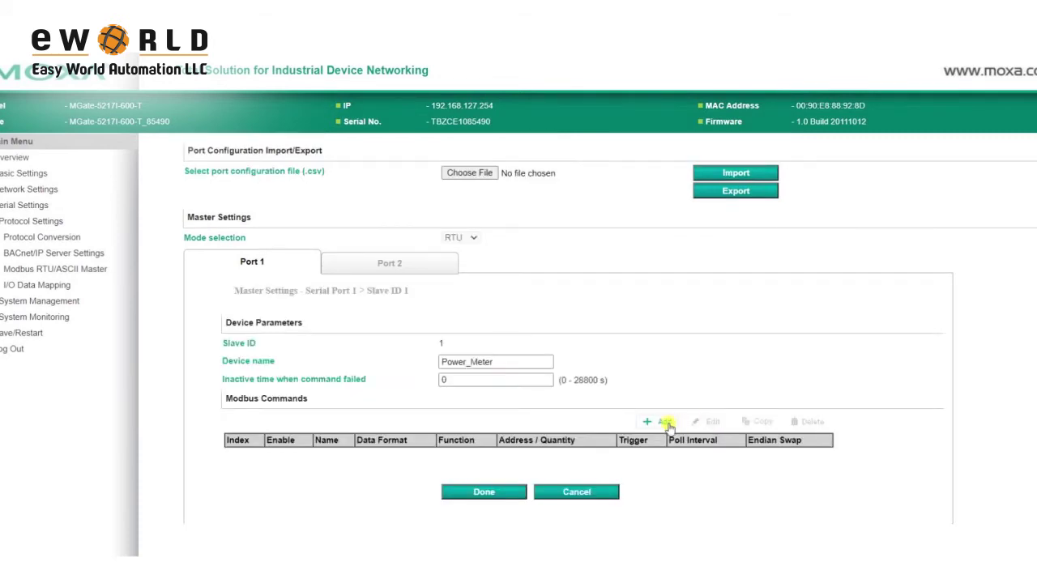
pyautogui.click(665, 422)
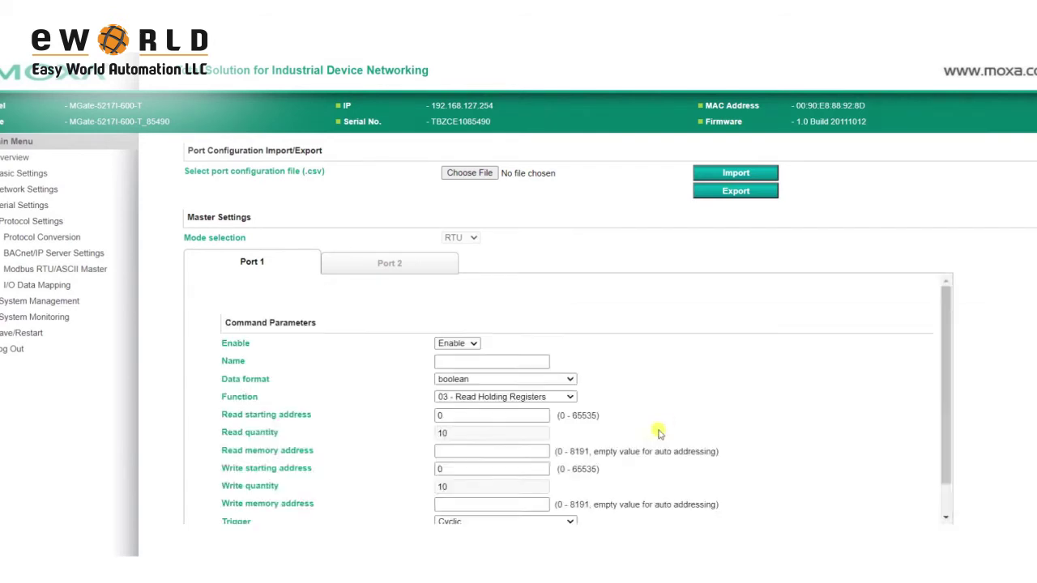
pyautogui.doubleClick(519, 324)
pyautogui.write('Vol')
pyautogui.press('Down')
pyautogui.press('Return')
pyautogui.click(458, 340)
pyautogui.click(456, 403)
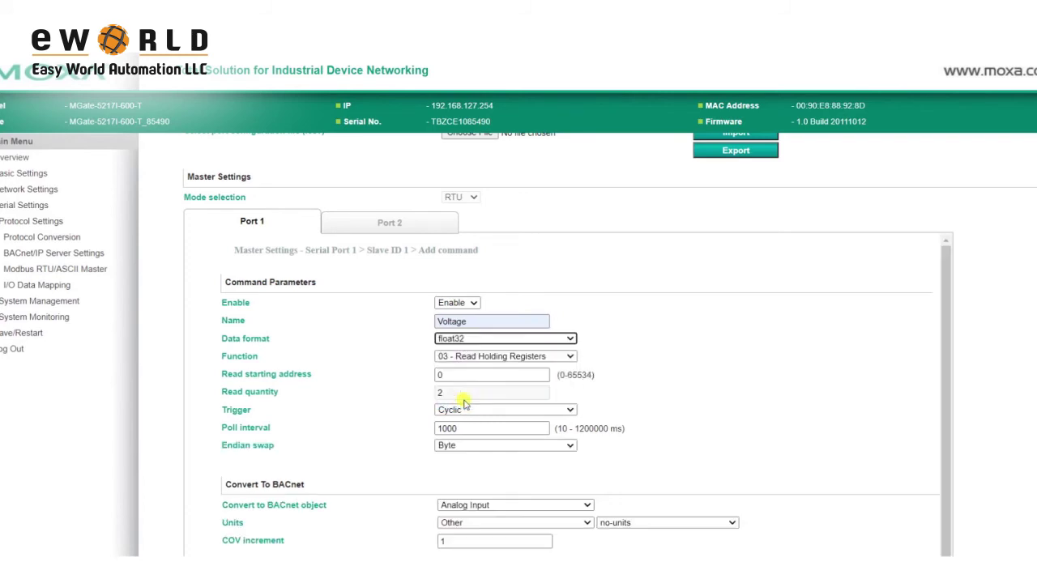
pyautogui.moveTo(462, 375); pyautogui.dragTo(423, 380)
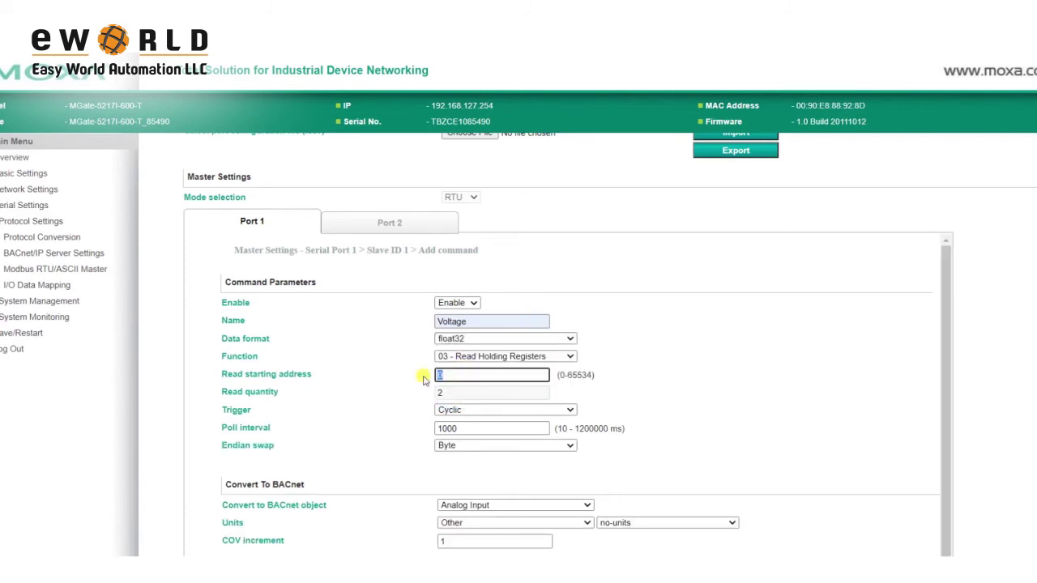
pyautogui.write('3027')
# - Give Voltage byte-and-word swap, Analog Input, Electrical/volts units and COV increment 0.0001
pyautogui.click(488, 446)
pyautogui.click(477, 489)
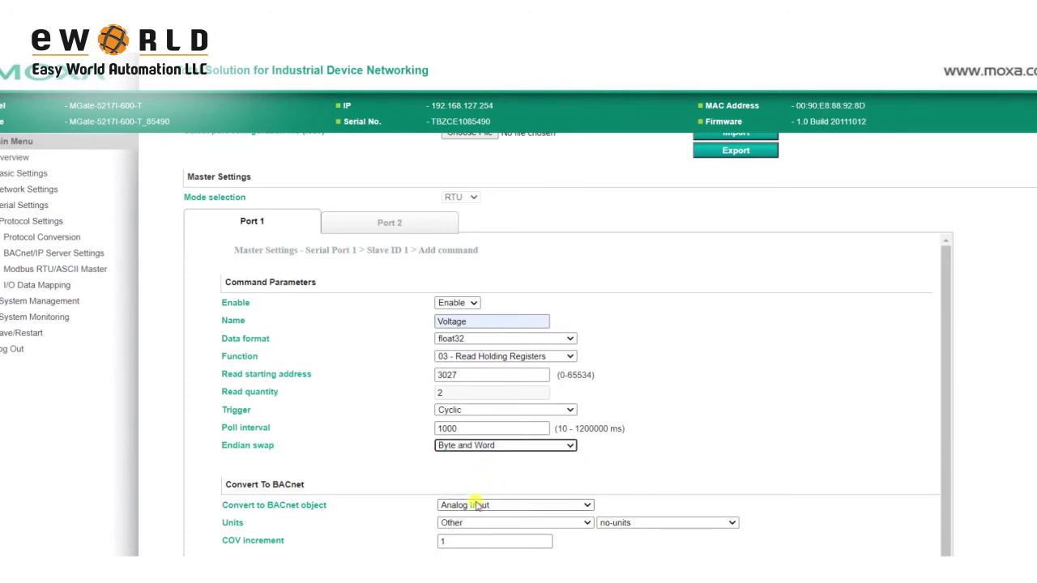
pyautogui.click(483, 506)
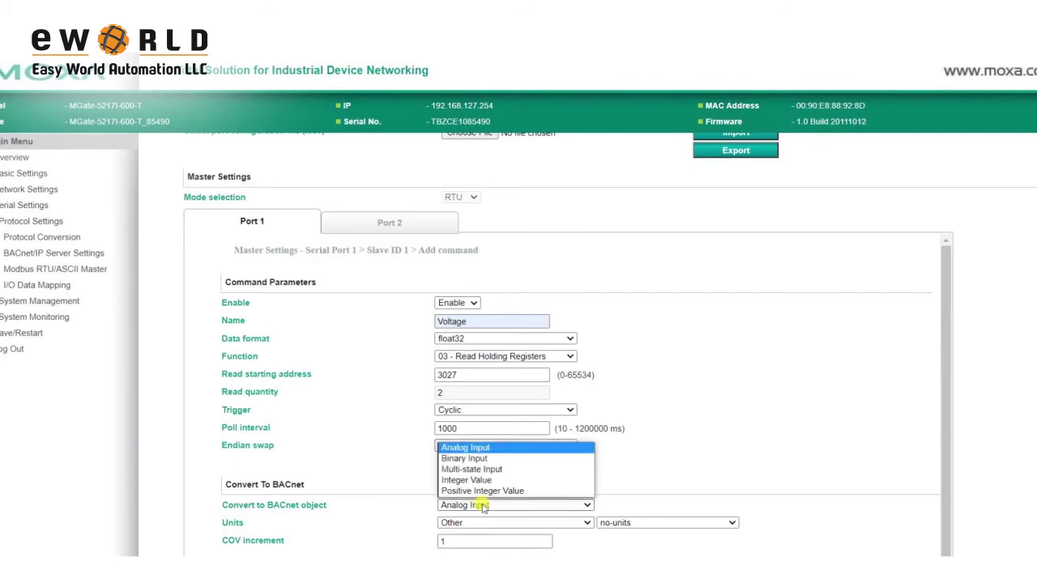
pyautogui.click(483, 505)
pyautogui.click(491, 526)
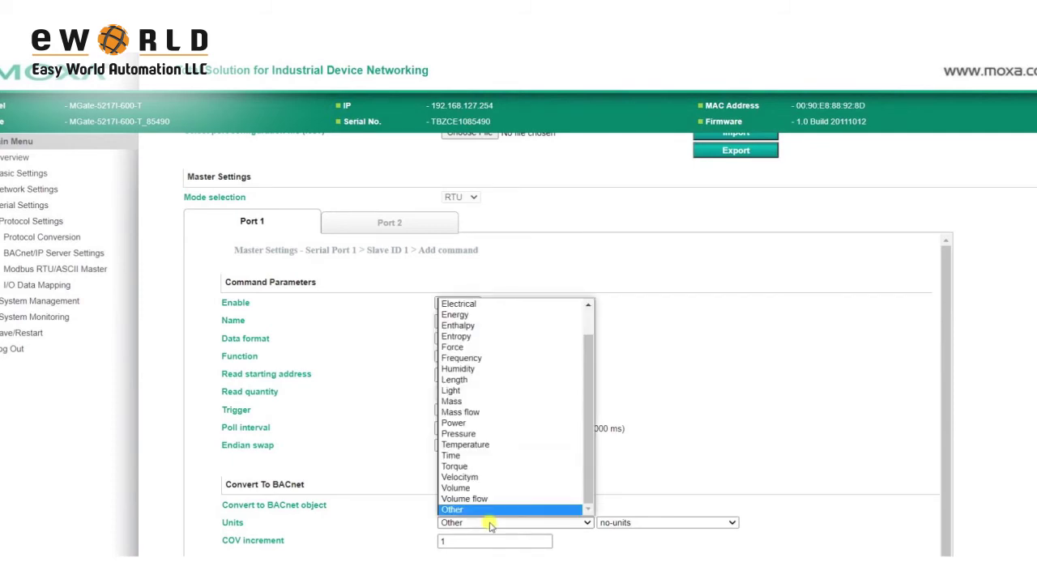
pyautogui.click(486, 303)
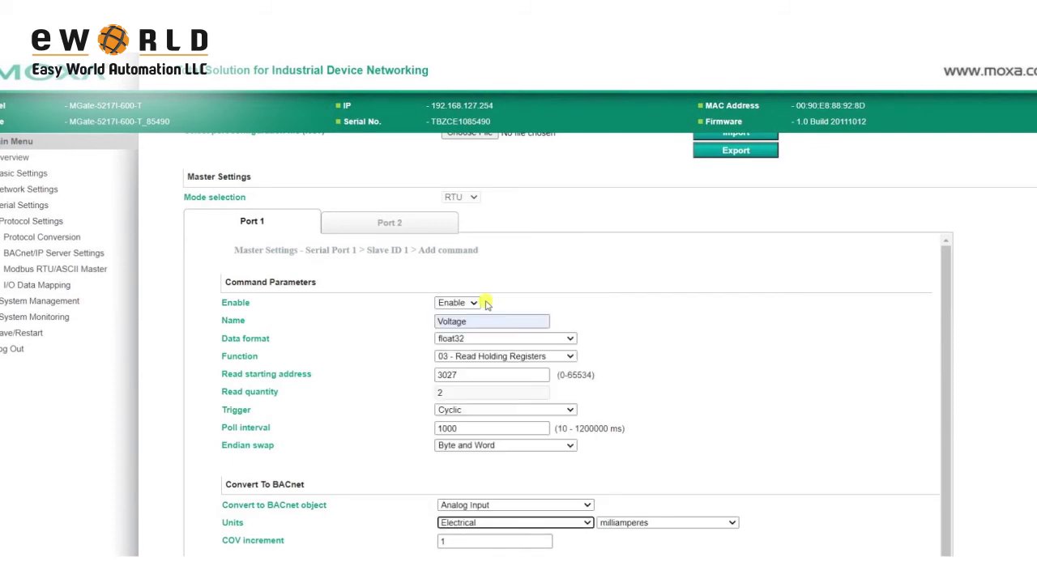
pyautogui.click(640, 523)
pyautogui.scroll(-5, 640, 470)
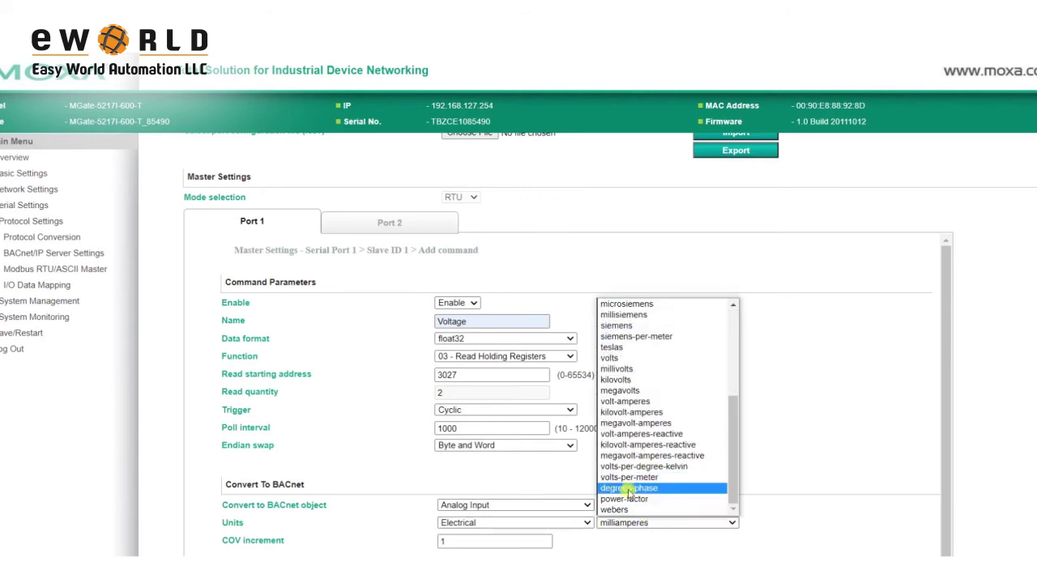
pyautogui.click(630, 365)
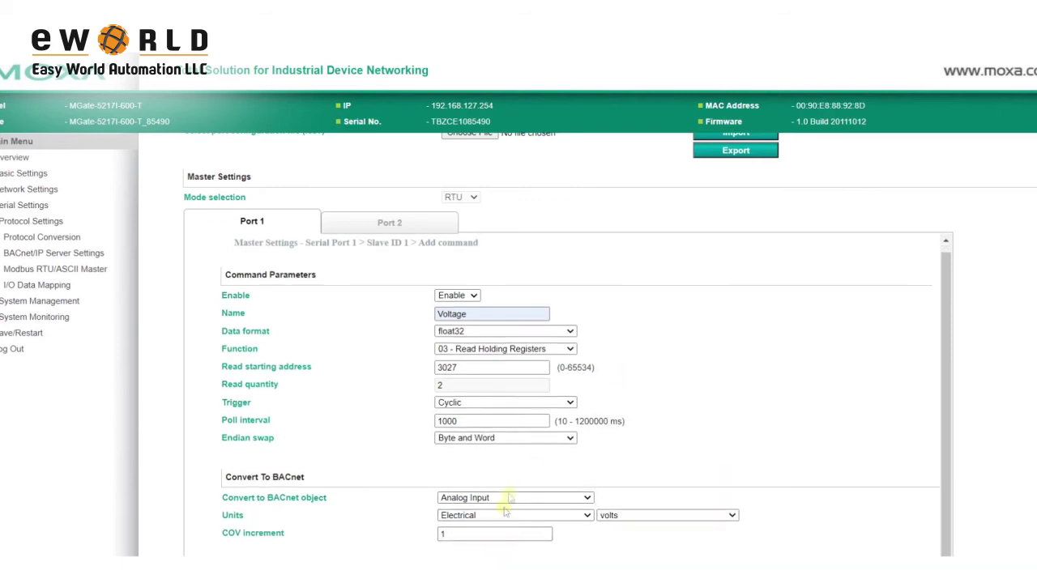
pyautogui.doubleClick(443, 534)
pyautogui.write('0.0')
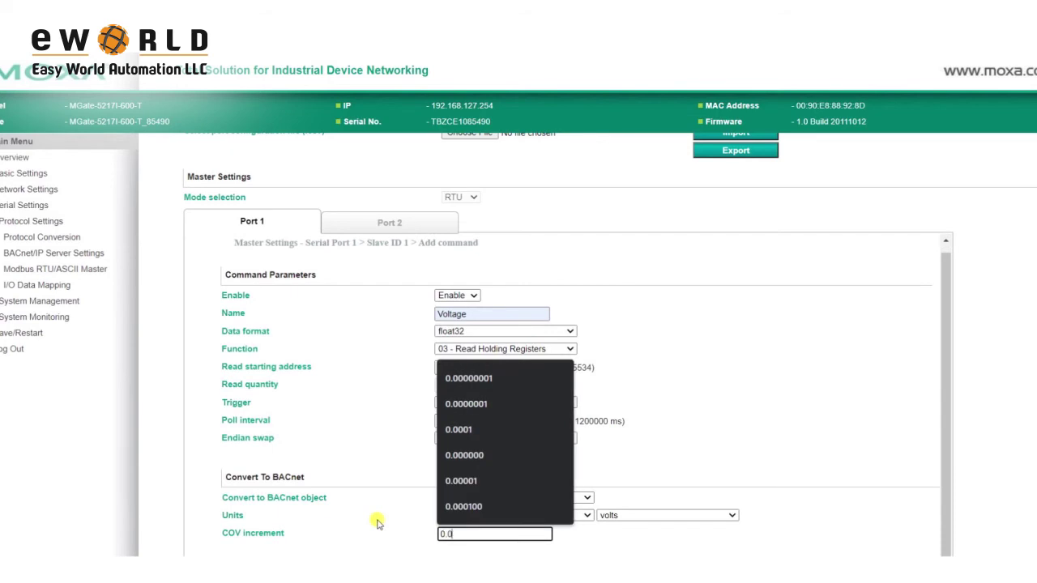
pyautogui.write('001')
pyautogui.scroll(-2, 803, 507)
# - Save Voltage and start a Frequency command at address 3108 with byte-and-word swap
pyautogui.click(516, 511)
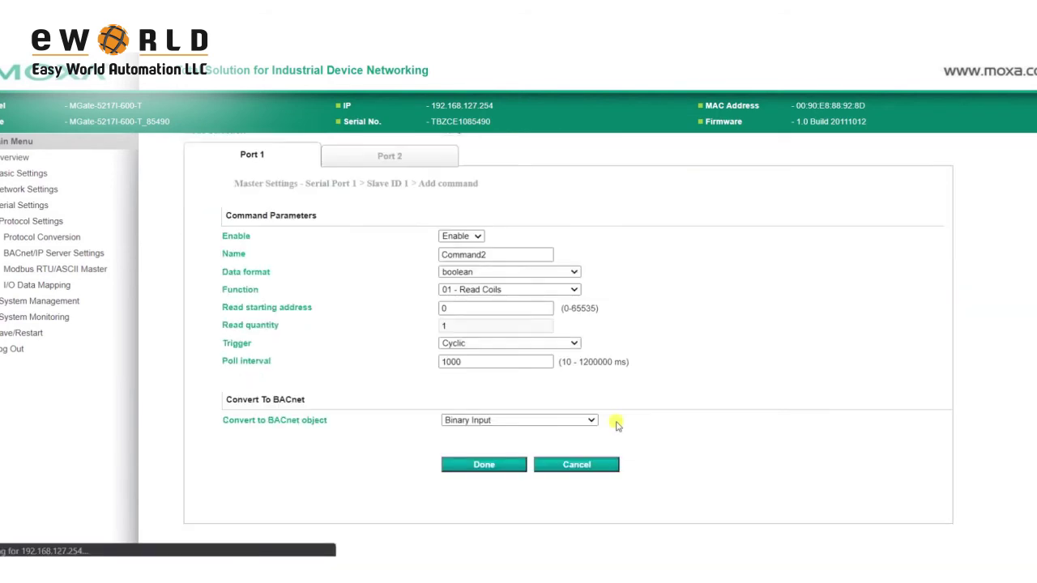
pyautogui.write('F')
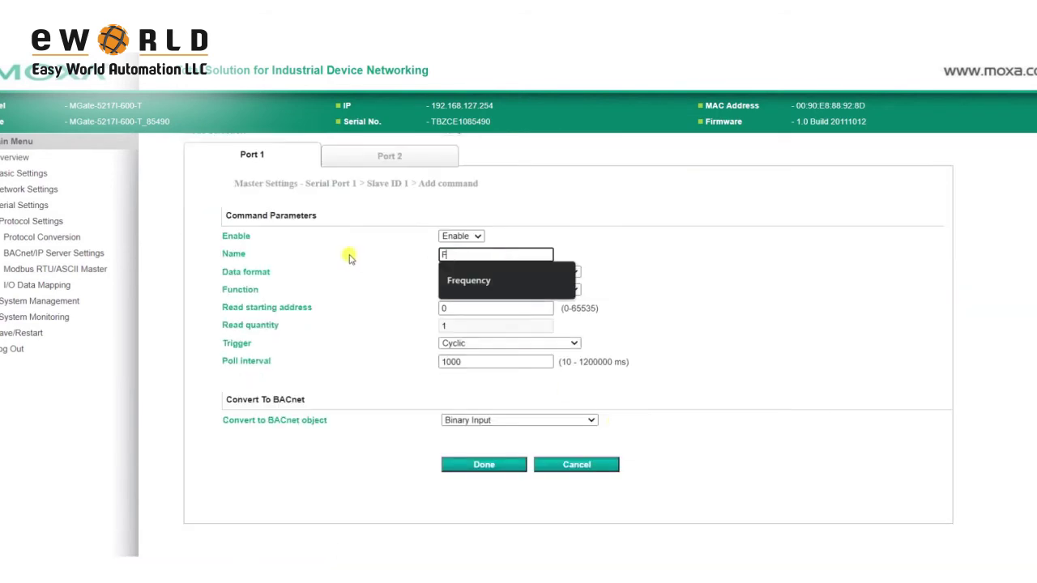
pyautogui.press('Down')
pyautogui.press('Return')
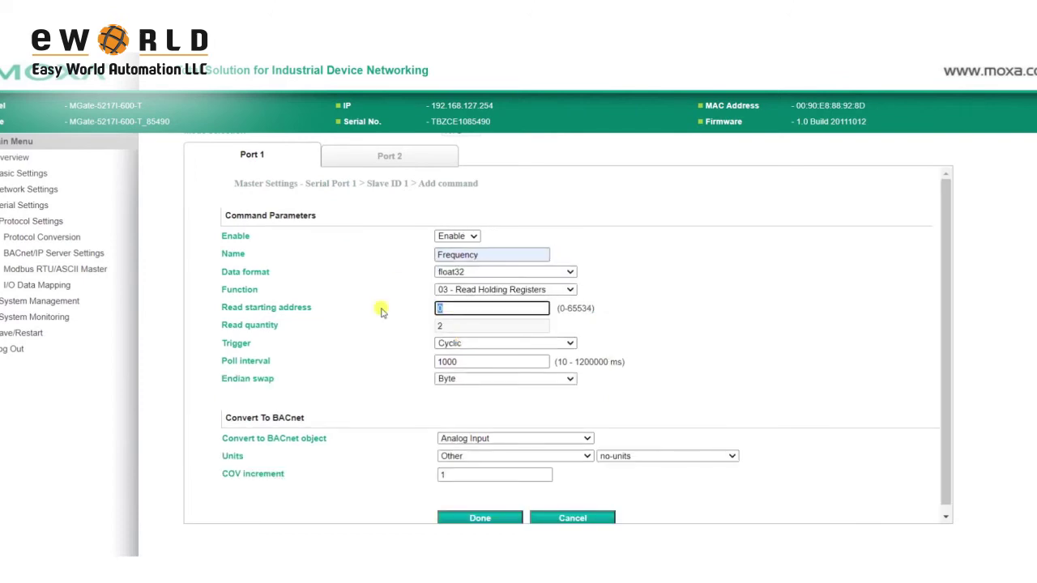
pyautogui.write('3108')
pyautogui.click(502, 379)
pyautogui.click(495, 428)
# - Make Frequency an Analog Input in Frequency/hertz with COV increment 0.0001
pyautogui.click(495, 438)
pyautogui.click(495, 438)
pyautogui.click(510, 456)
pyautogui.click(461, 291)
pyautogui.click(667, 456)
pyautogui.click(623, 488)
pyautogui.doubleClick(491, 474)
pyautogui.write('0.0001')
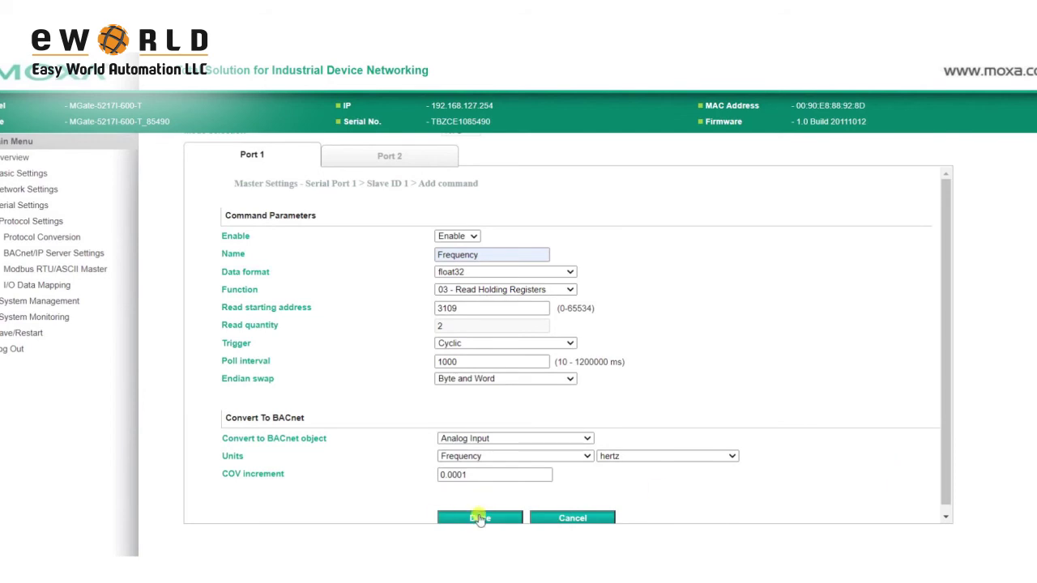
# - Save the Frequency command, finish editing Power_Meter, and submit the Modbus master settings
pyautogui.click(480, 518)
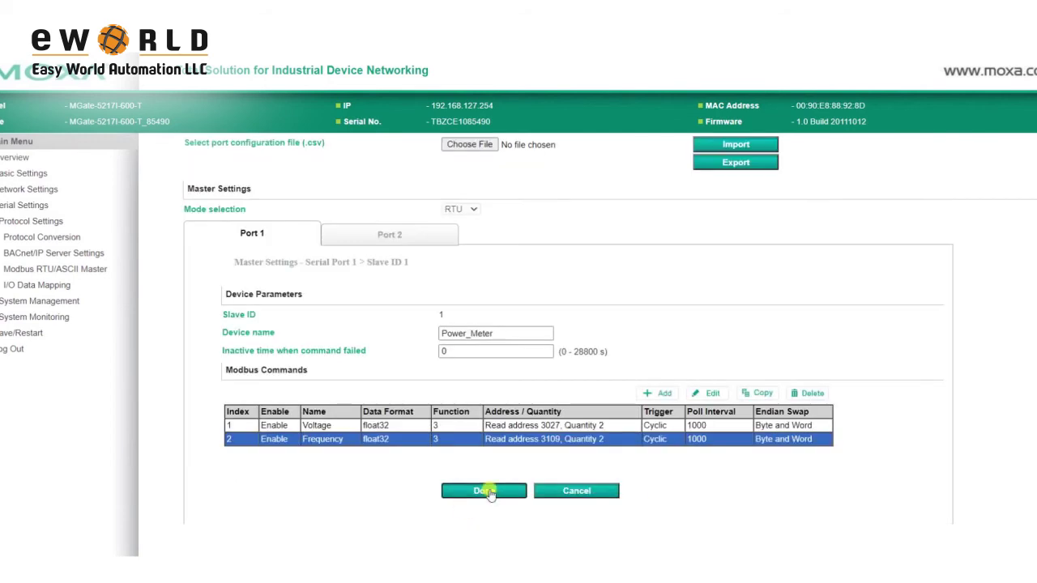
pyautogui.click(483, 490)
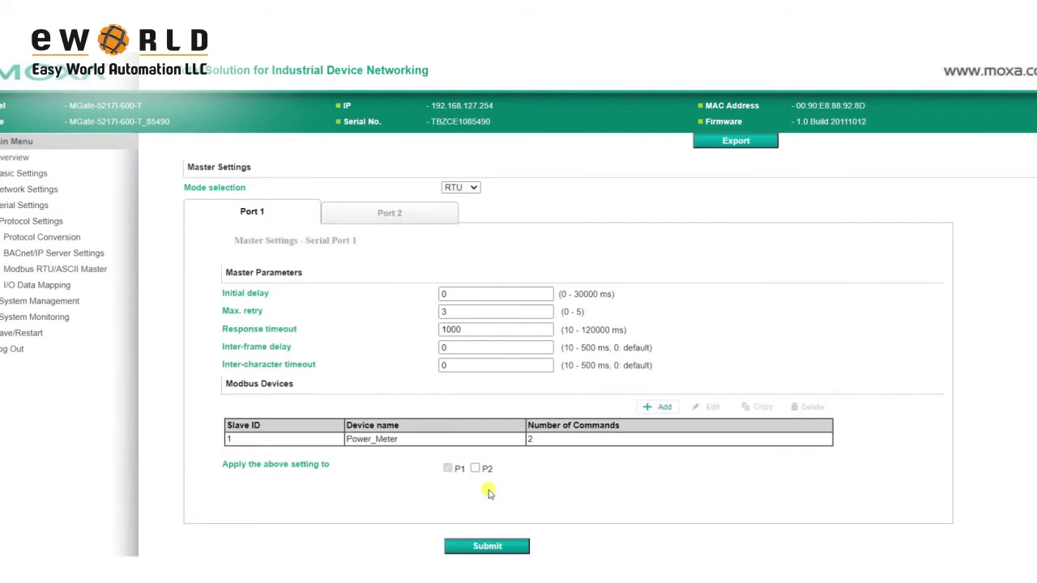
pyautogui.click(490, 545)
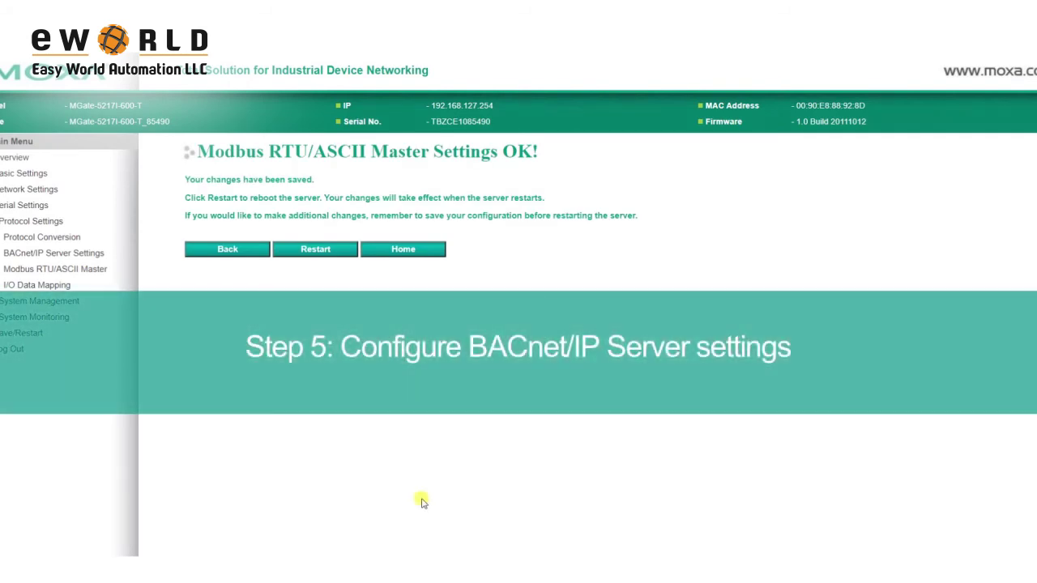
# - Submit BACnet/IP server settings with device name MGate BACnet, instance 404 and port 47808
pyautogui.click(72, 257)
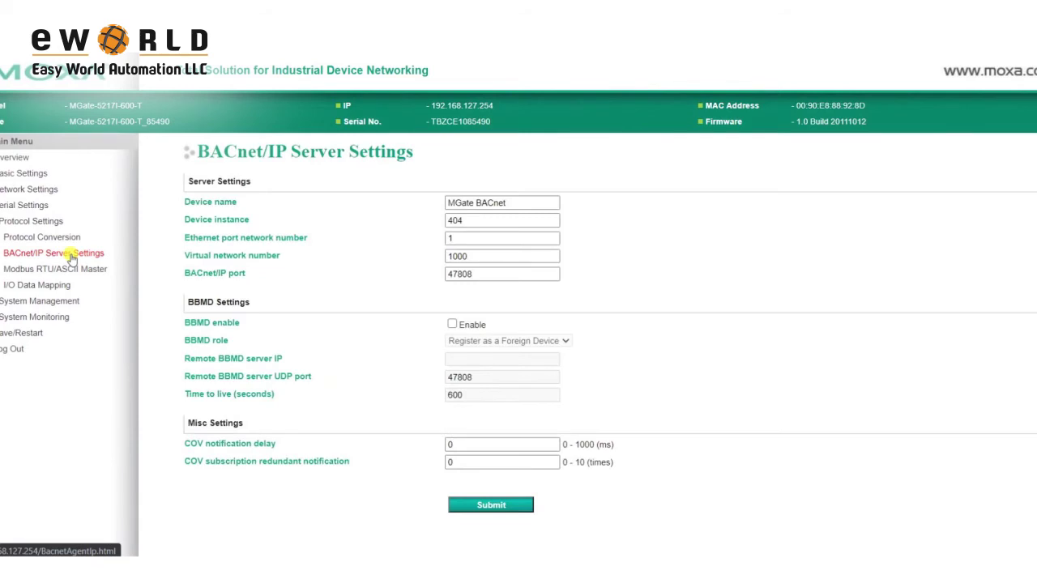
pyautogui.click(512, 204)
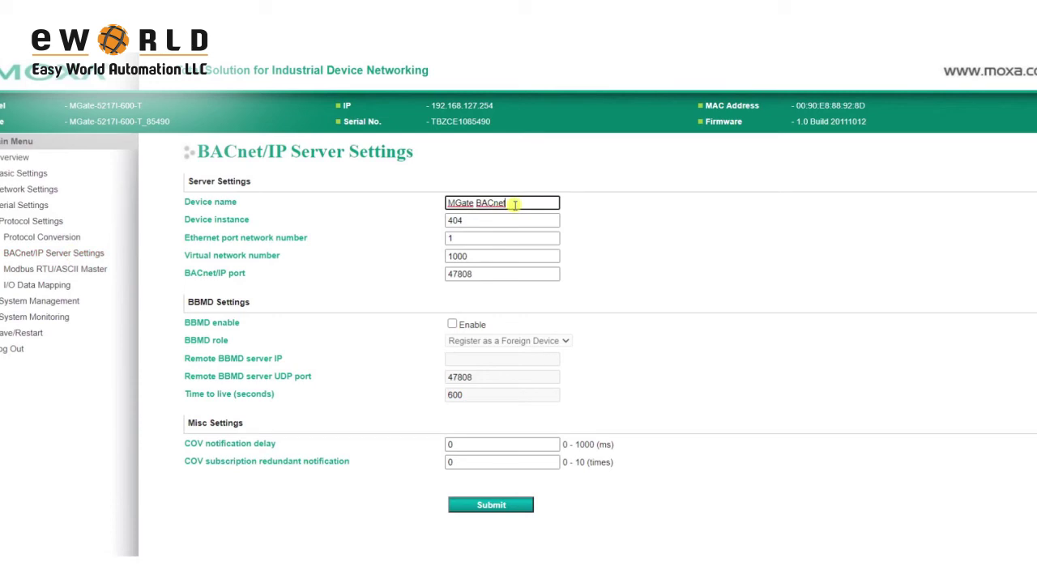
pyautogui.click(510, 225)
pyautogui.click(496, 276)
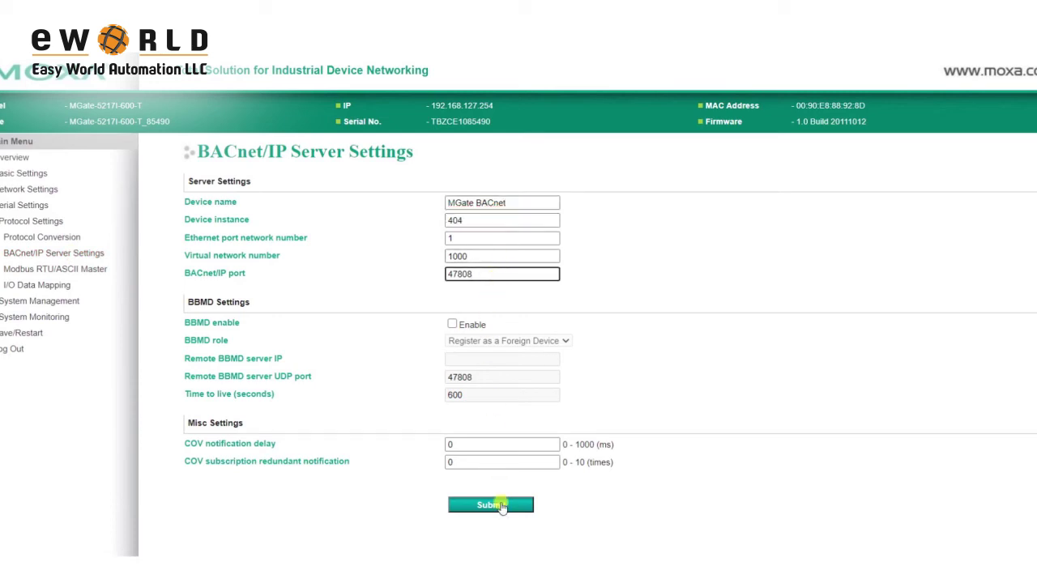
pyautogui.click(501, 508)
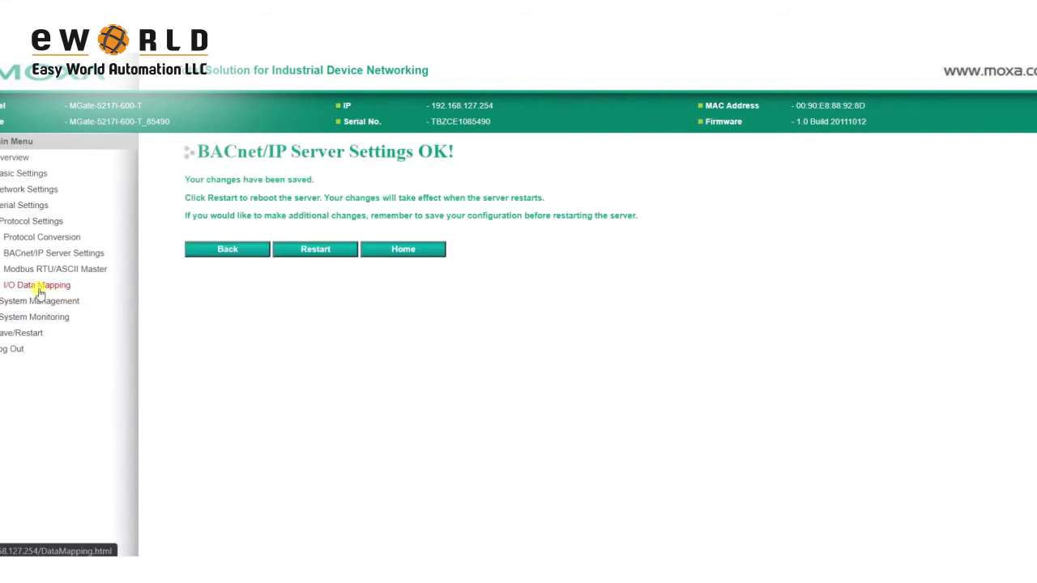
# - Check I/O Data Mapping shows Voltage and Frequency as Analog Inputs 0 and 1, then go to Save/Restart
pyautogui.click(38, 289)
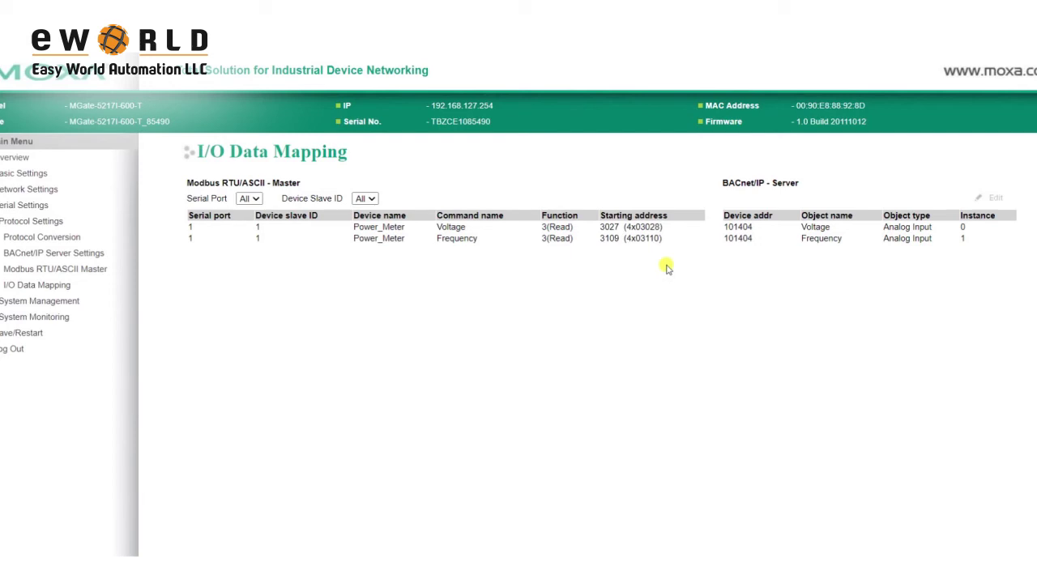
pyautogui.click(24, 332)
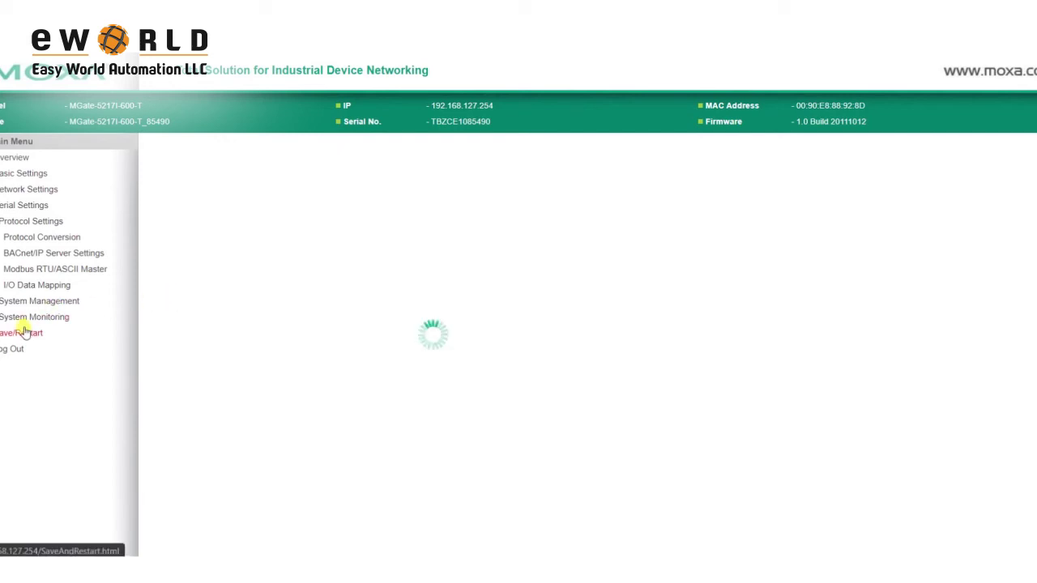